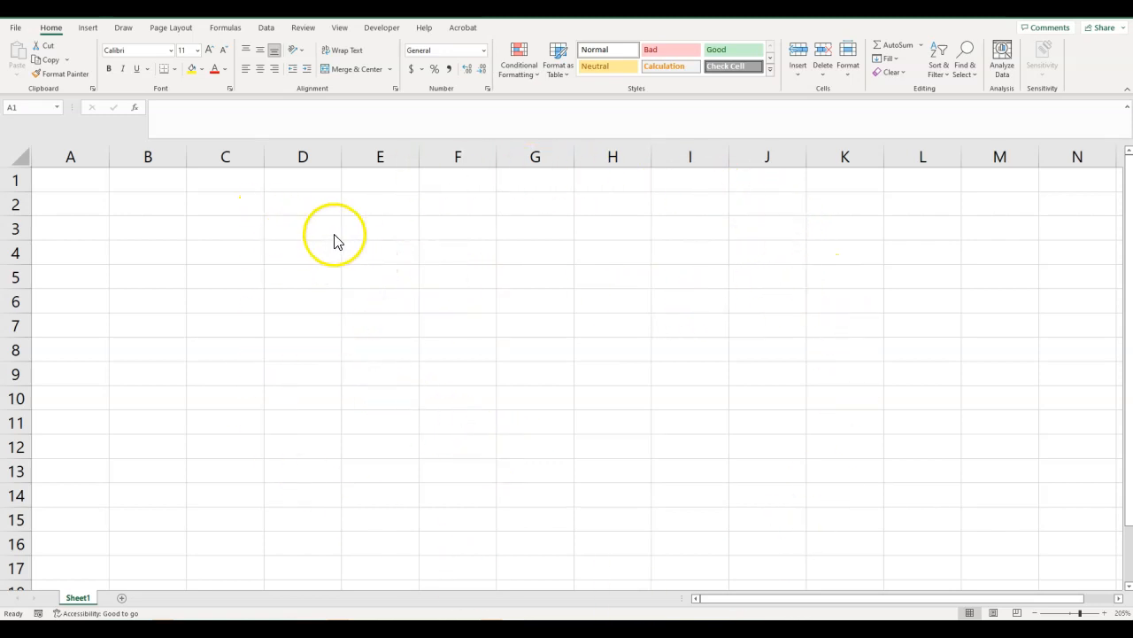
{"action": "left_click", "coordinate": [284, 233]}
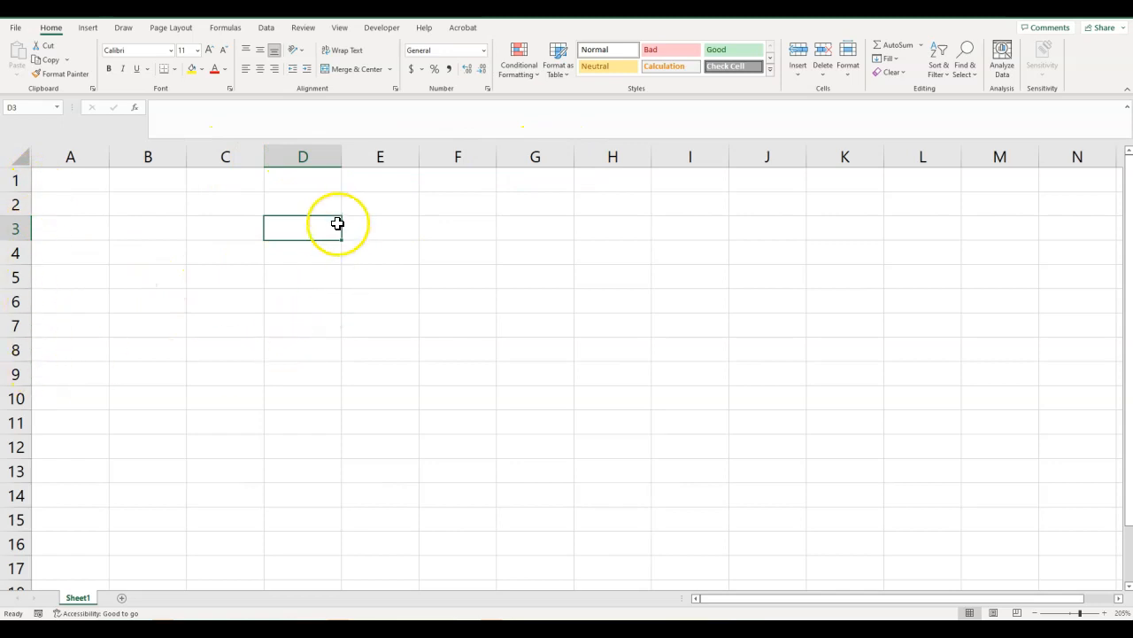
{"action": "left_click", "coordinate": [318, 156]}
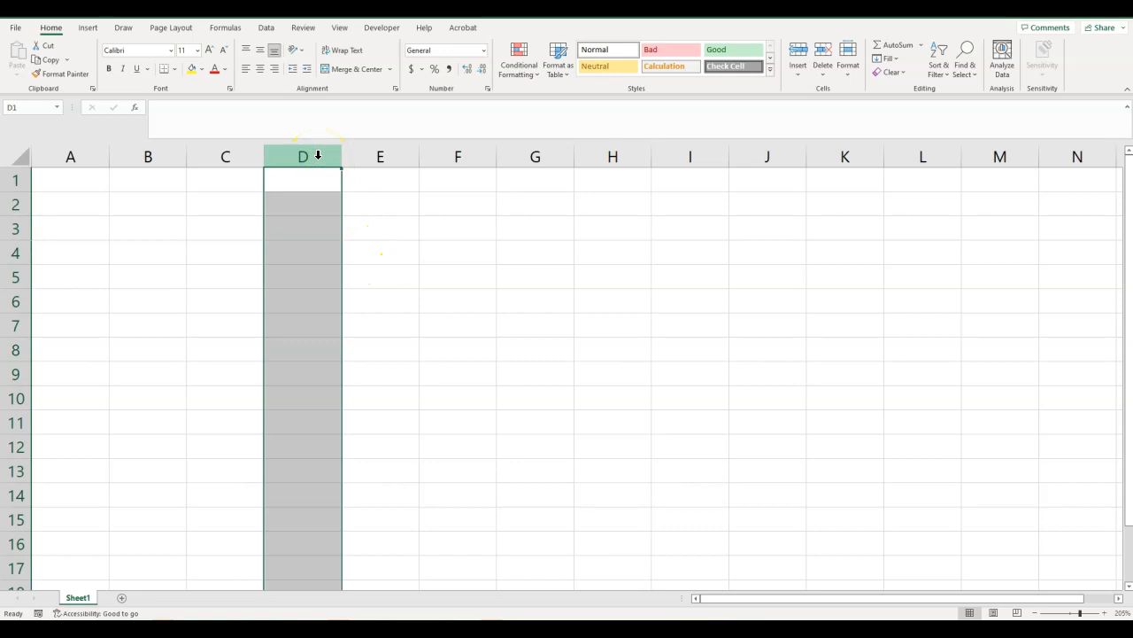
Step: Label cells D4 and G8 with their own cell addresses, "D4" and "G8"
{"action": "left_click", "coordinate": [296, 248]}
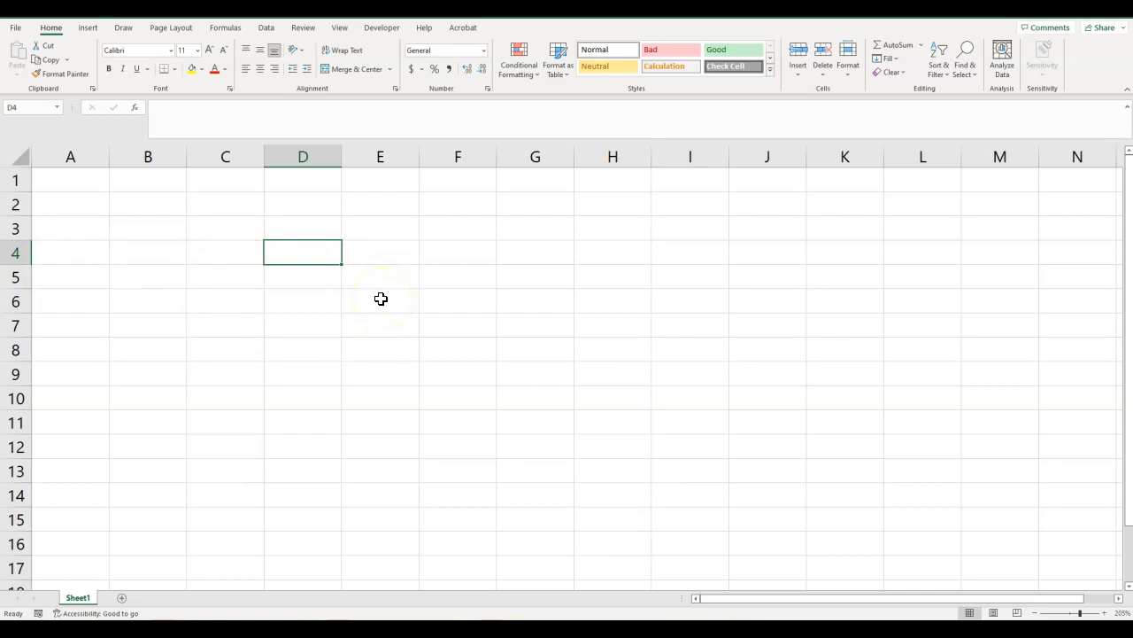
{"action": "left_click", "coordinate": [293, 252]}
{"action": "type", "text": "D$"}
{"action": "key", "text": "BackSpace"}
{"action": "type", "text": "4"}
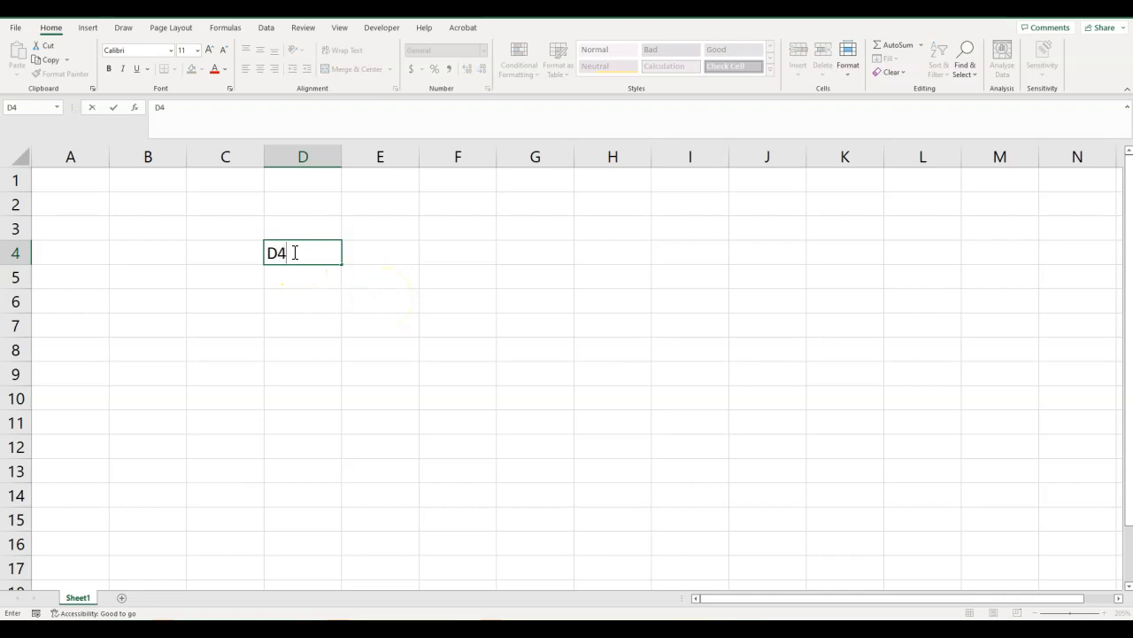
{"action": "key", "text": "Return"}
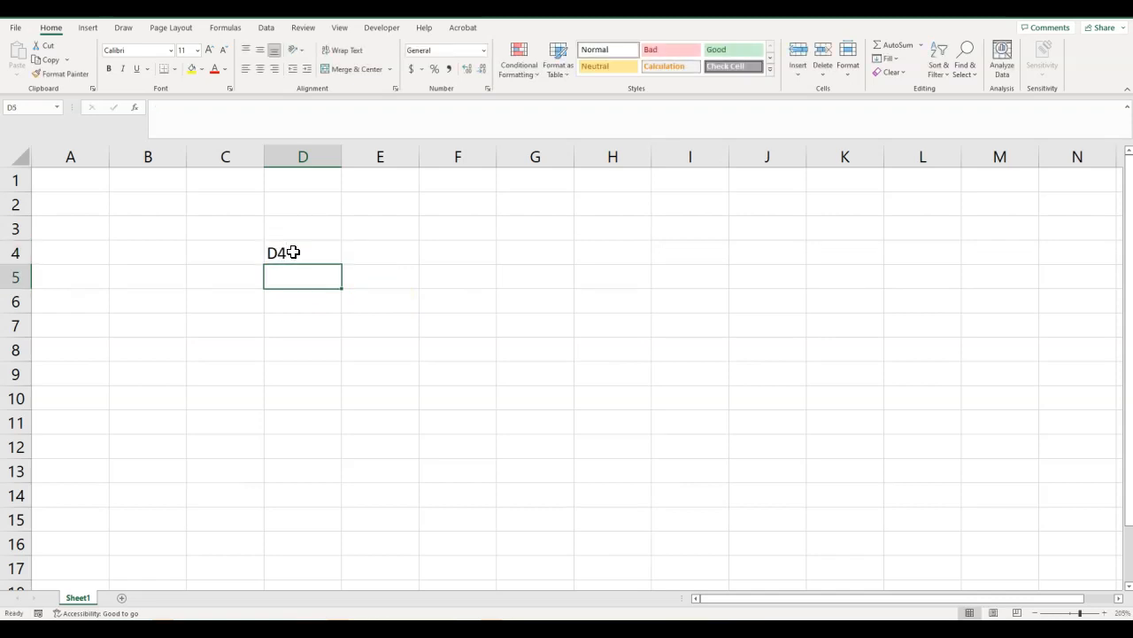
{"action": "left_click", "coordinate": [522, 348]}
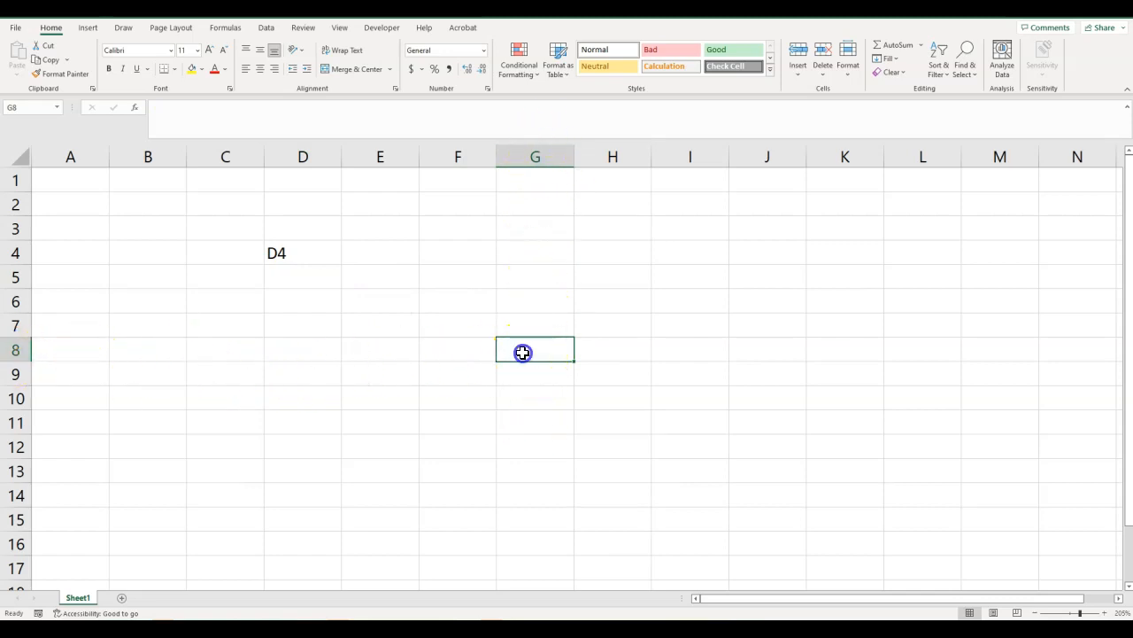
{"action": "type", "text": "G8"}
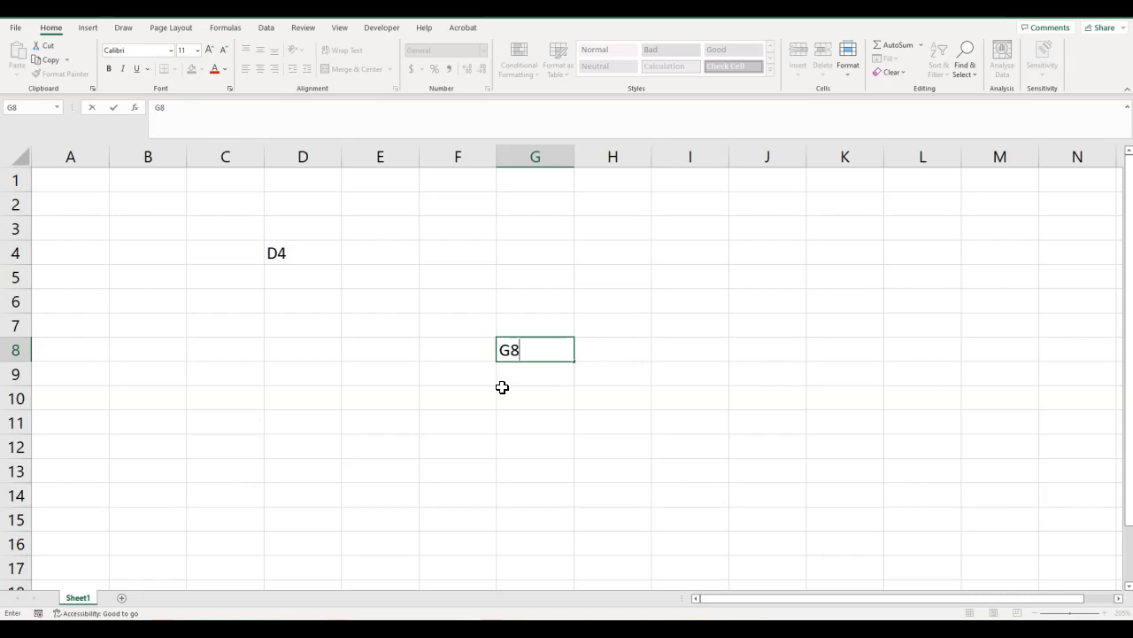
Step: Enter the text "This is text" in cell E3
{"action": "left_click", "coordinate": [358, 230]}
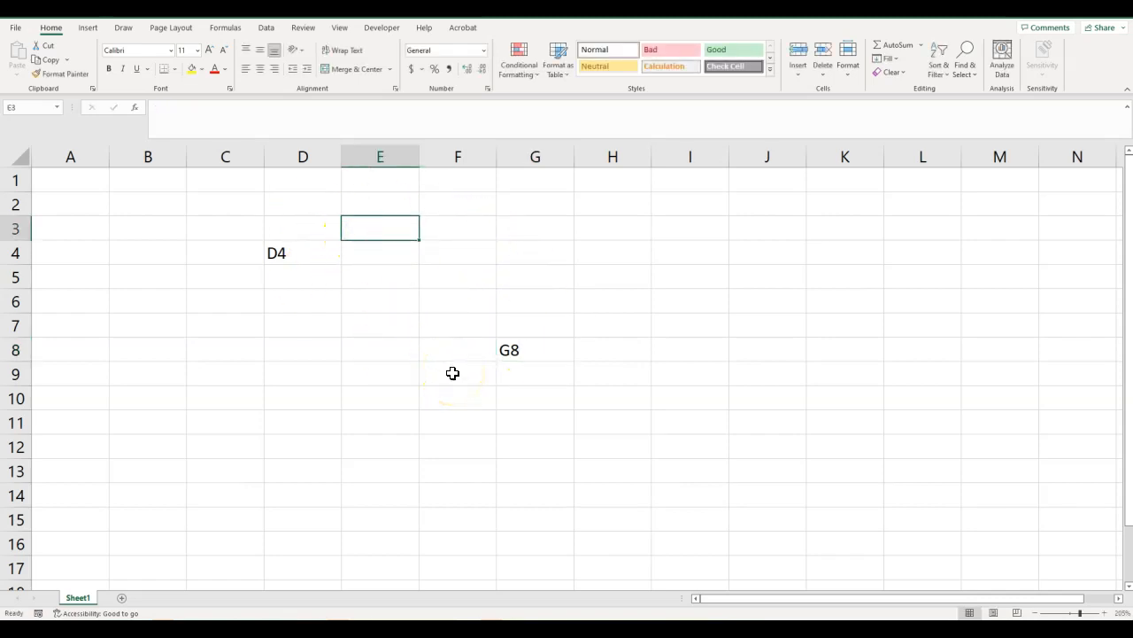
{"action": "type", "text": "Thi"}
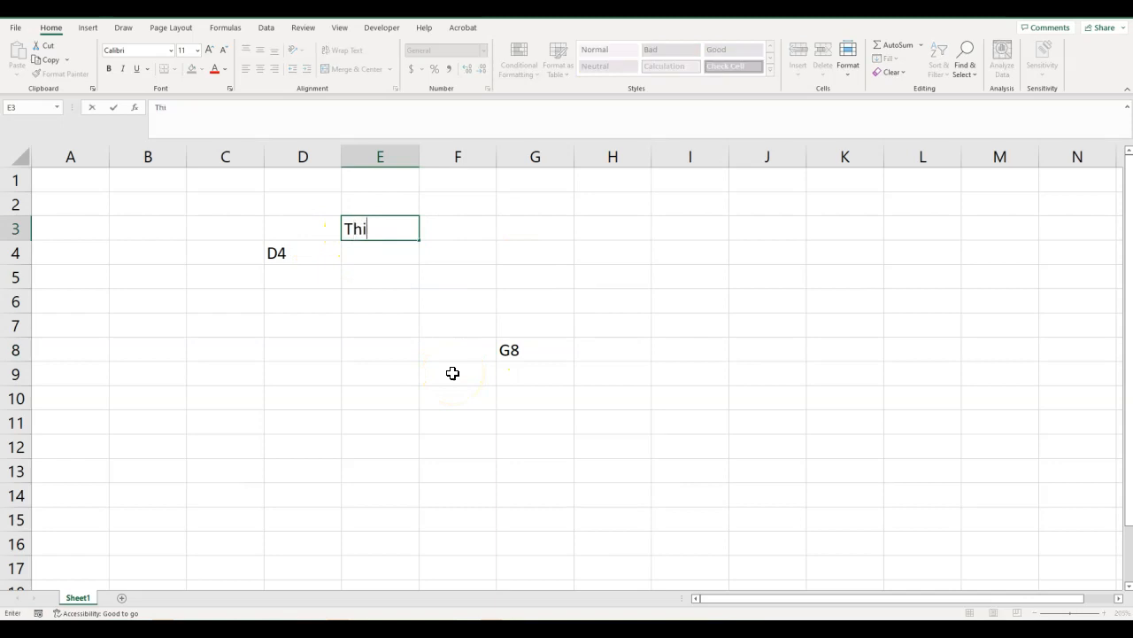
{"action": "type", "text": "s is text"}
{"action": "key", "text": "Return"}
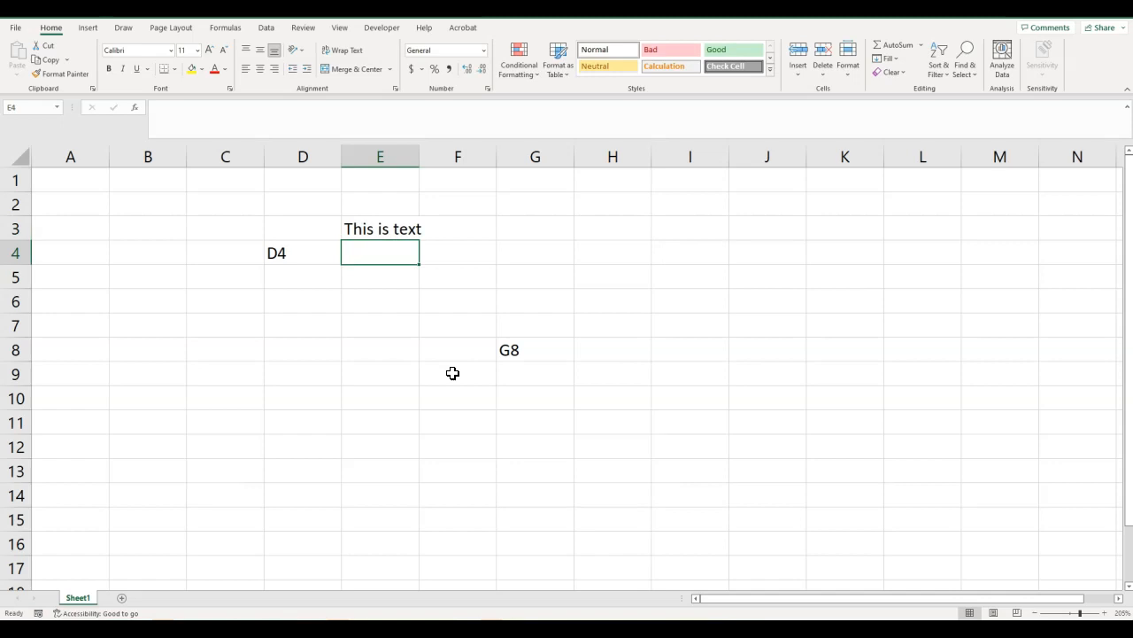
Step: Enter the numbers 12324, 123.263 and 01000 in cells E4, E5 and E6
{"action": "type", "text": "12324"}
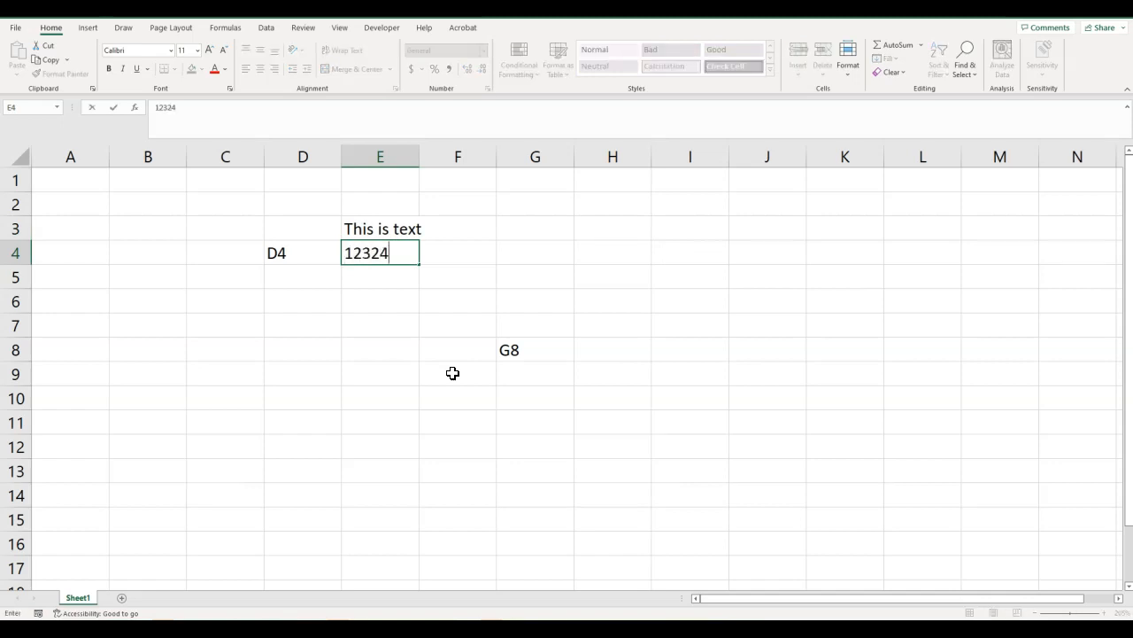
{"action": "key", "text": "Return"}
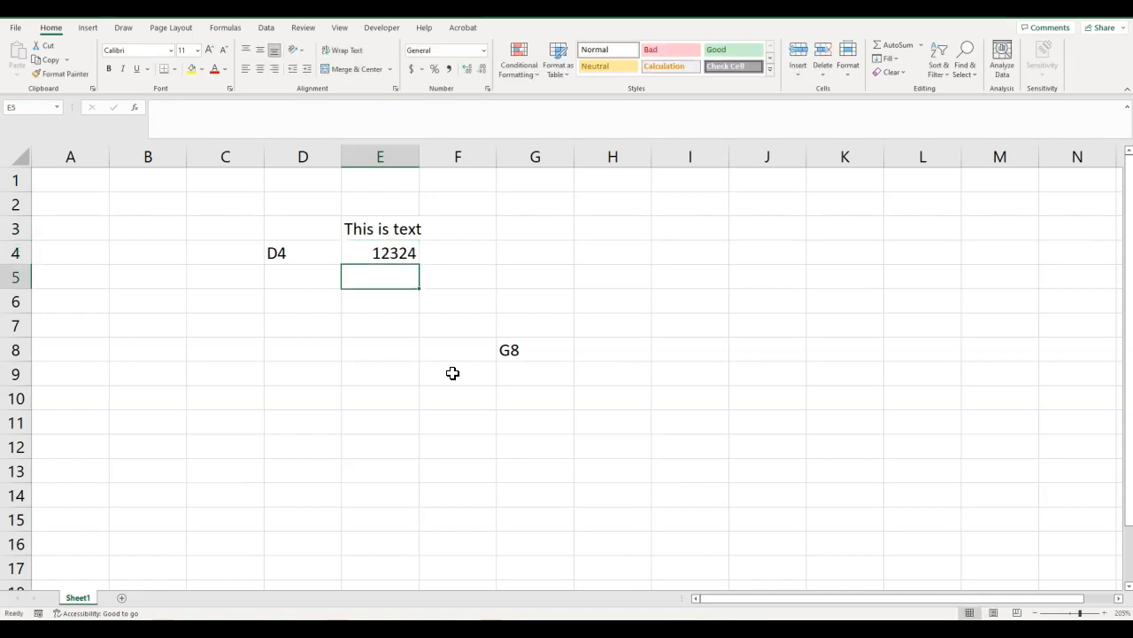
{"action": "type", "text": "123.263"}
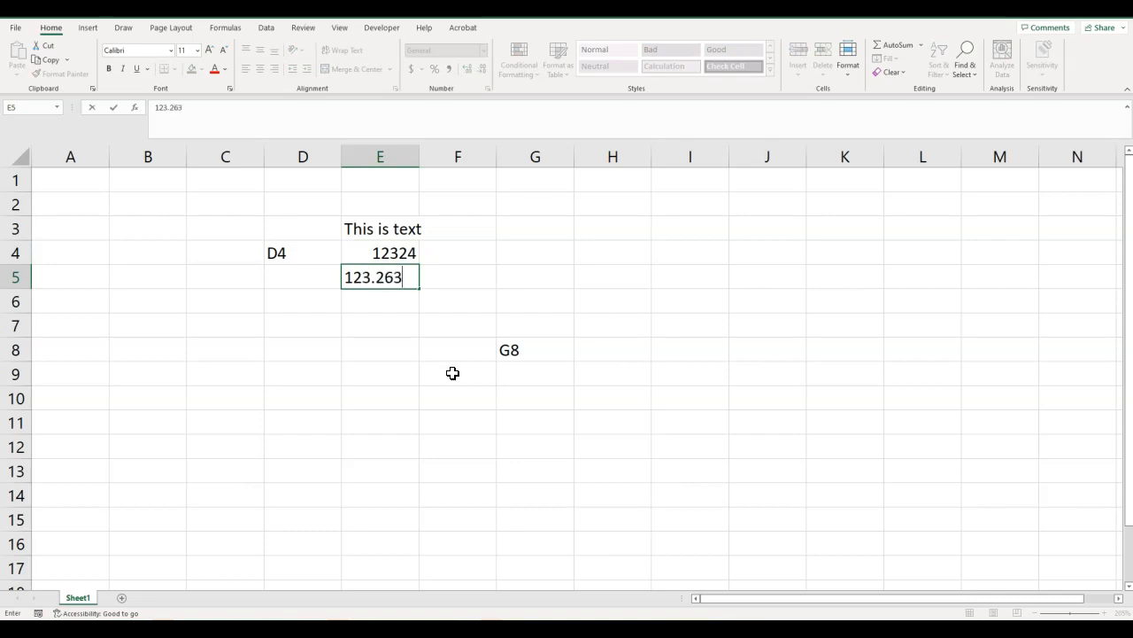
{"action": "key", "text": "Return"}
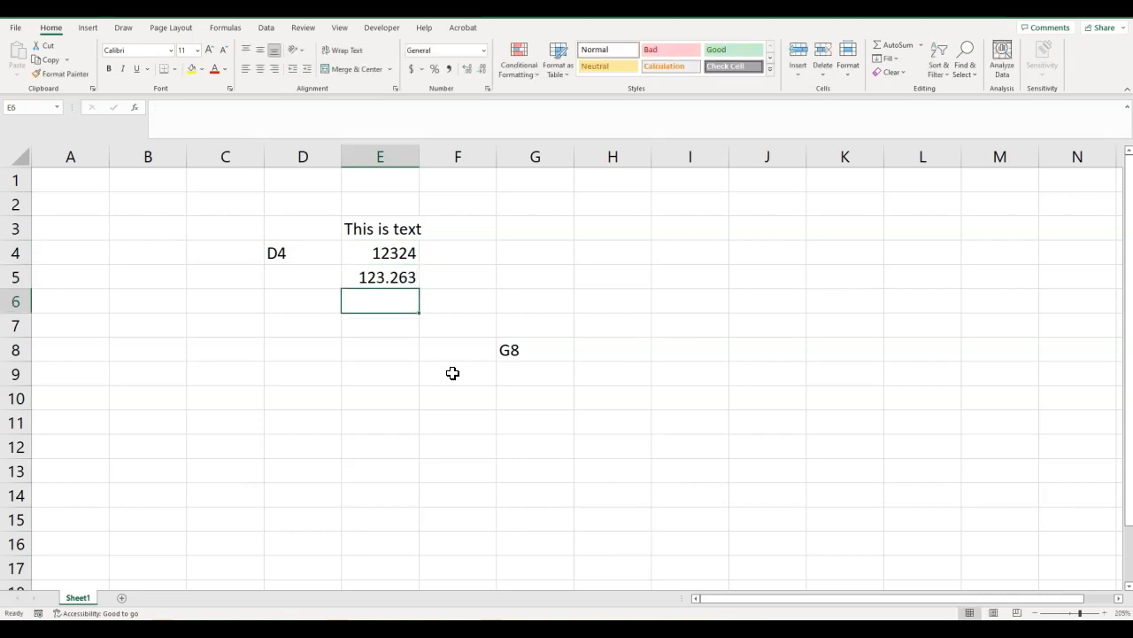
{"action": "type", "text": "01000"}
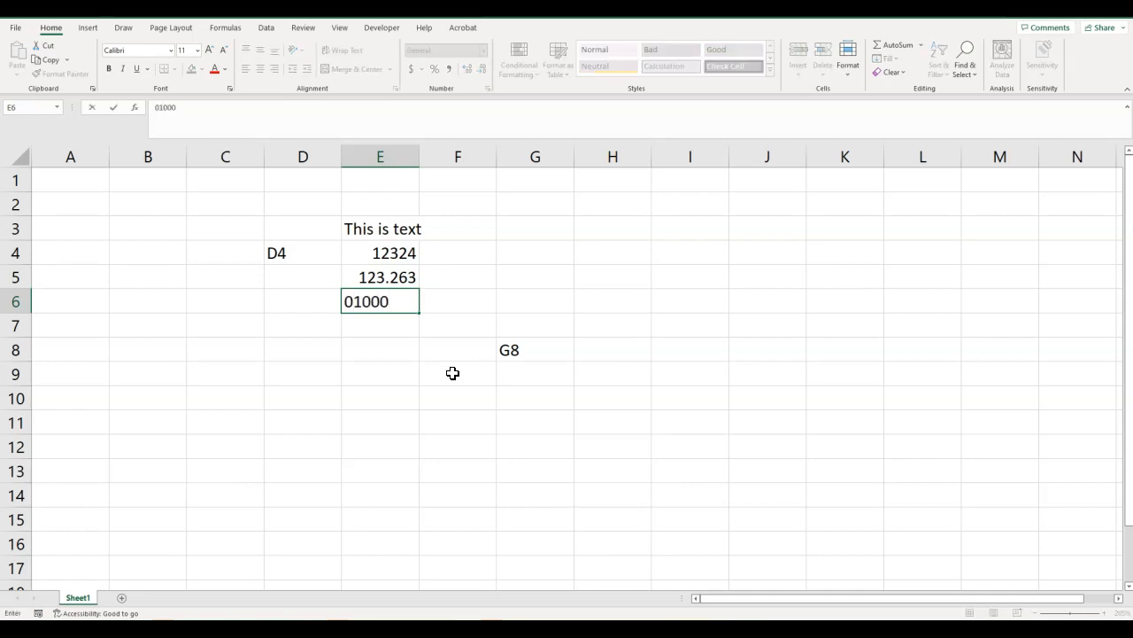
{"action": "key", "text": "Return"}
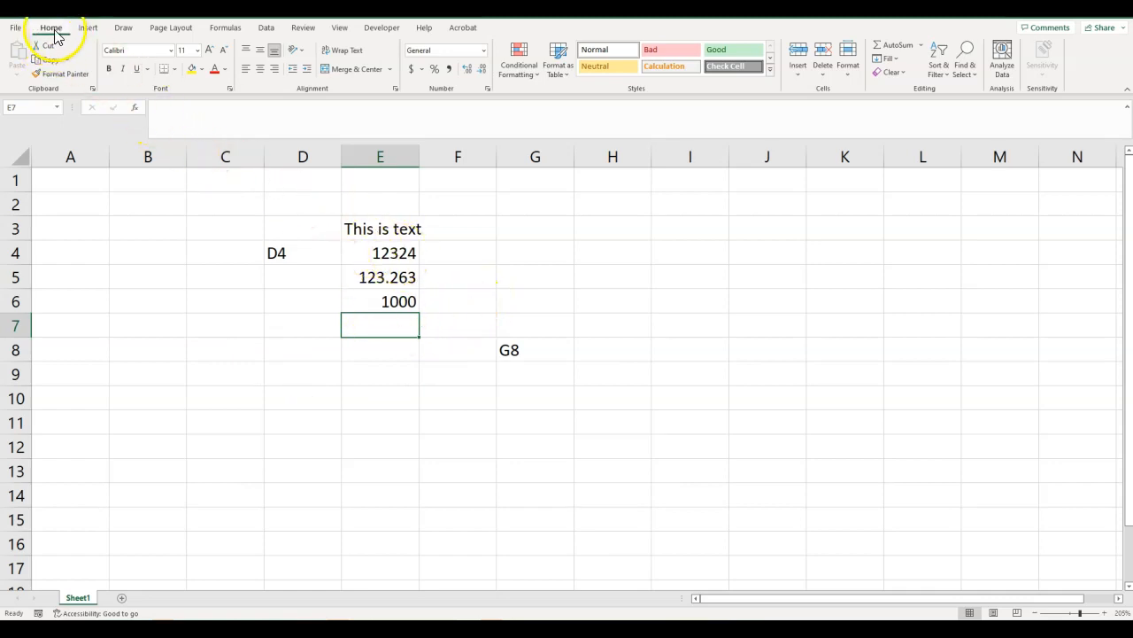
Step: Fill cell E7 with yellow and enter the text "Test" in it
{"action": "left_click", "coordinate": [202, 69]}
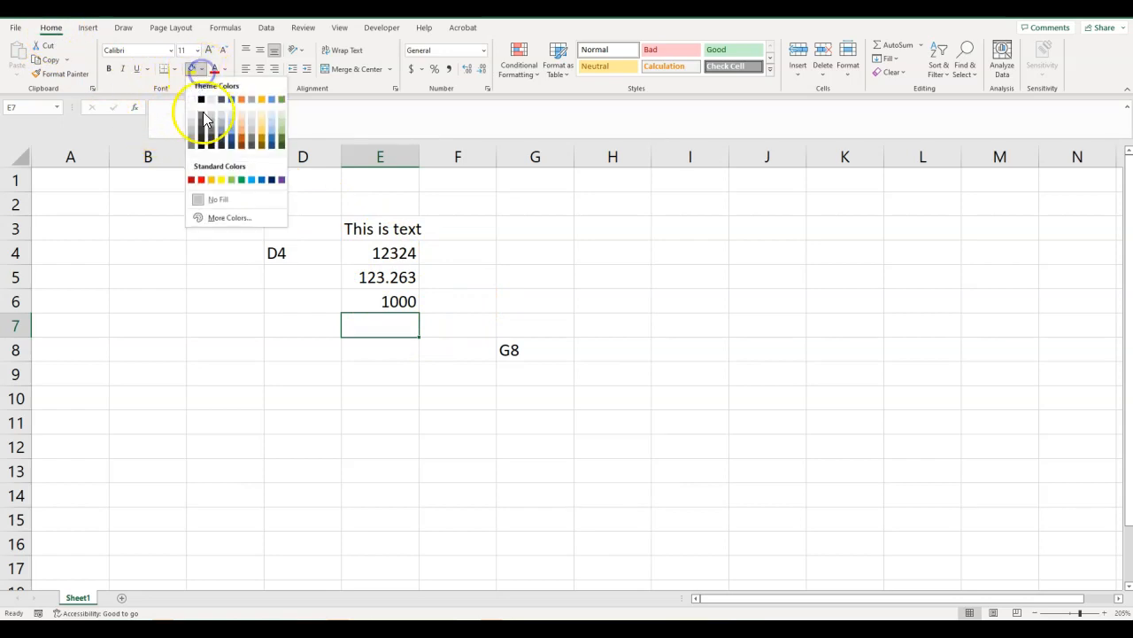
{"action": "left_click", "coordinate": [222, 181]}
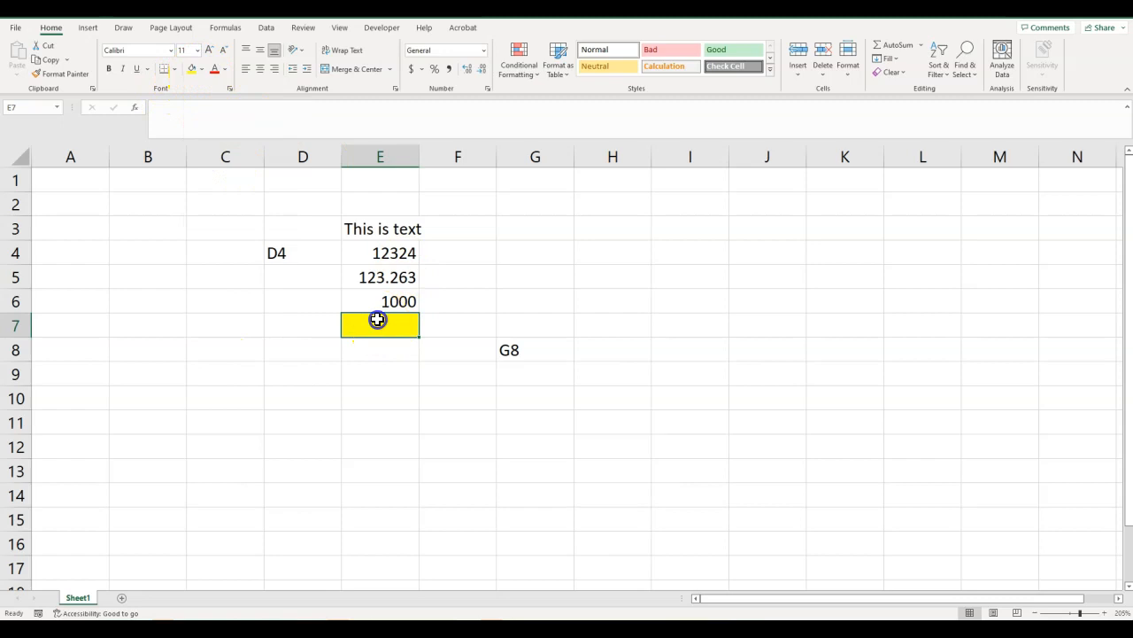
{"action": "type", "text": "Test"}
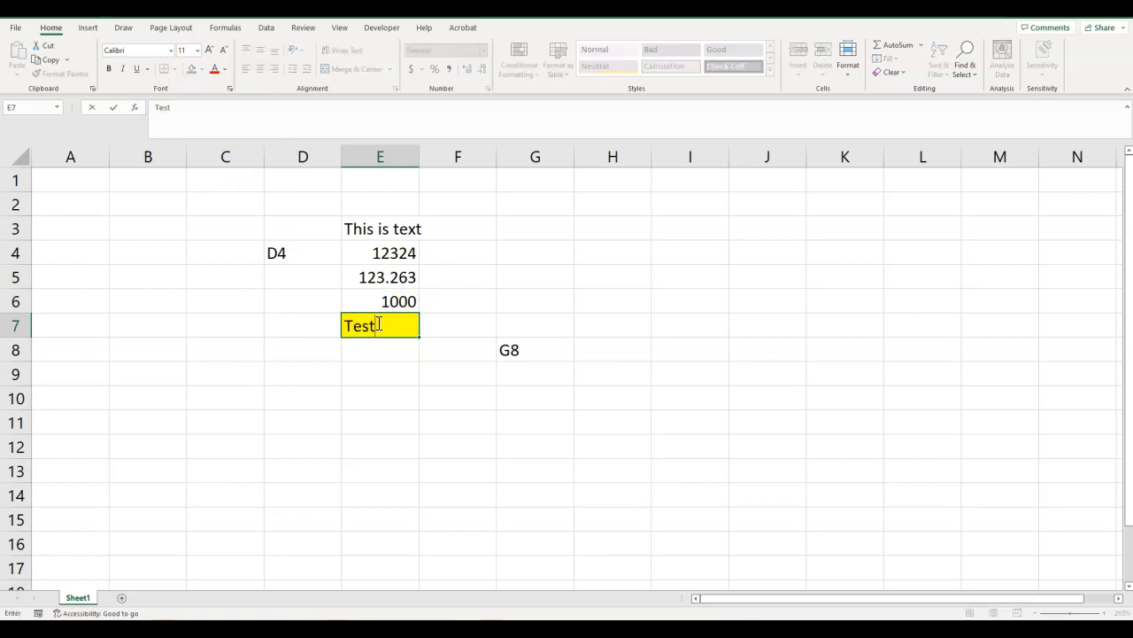
Step: Color the text "Test" in cell E7 red
{"action": "left_click", "coordinate": [379, 325]}
{"action": "left_click_drag", "start_coordinate": [379, 325], "coordinate": [343, 325]}
{"action": "left_click", "coordinate": [217, 70]}
{"action": "left_click", "coordinate": [371, 383]}
Step: Center the content of cell E7 both vertically and horizontally
{"action": "left_click", "coordinate": [401, 328]}
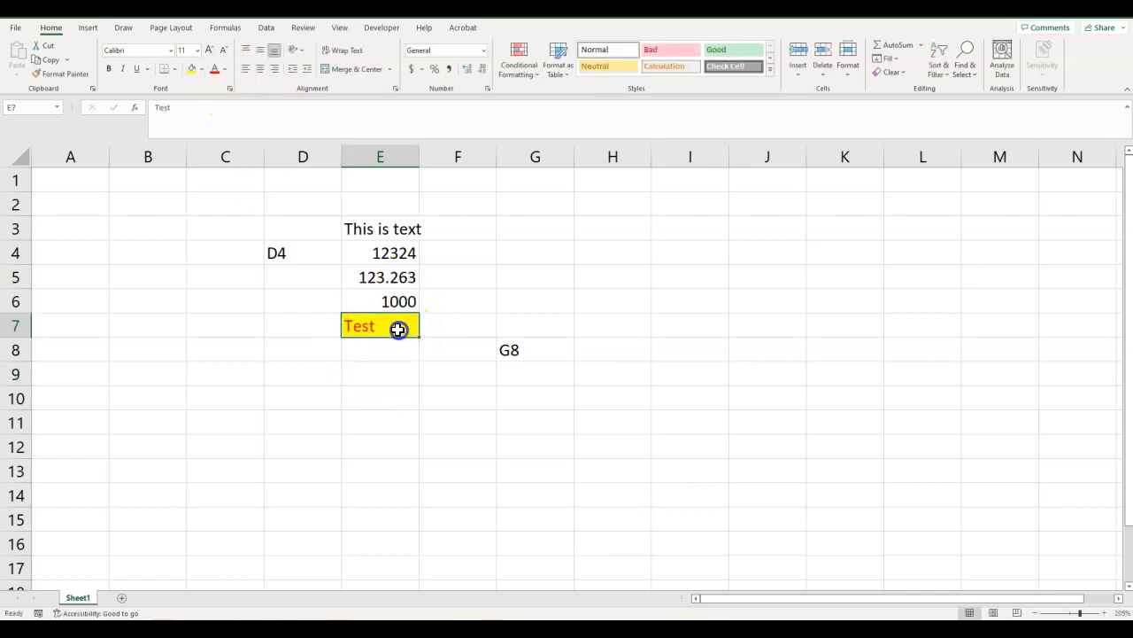
{"action": "left_click", "coordinate": [264, 54]}
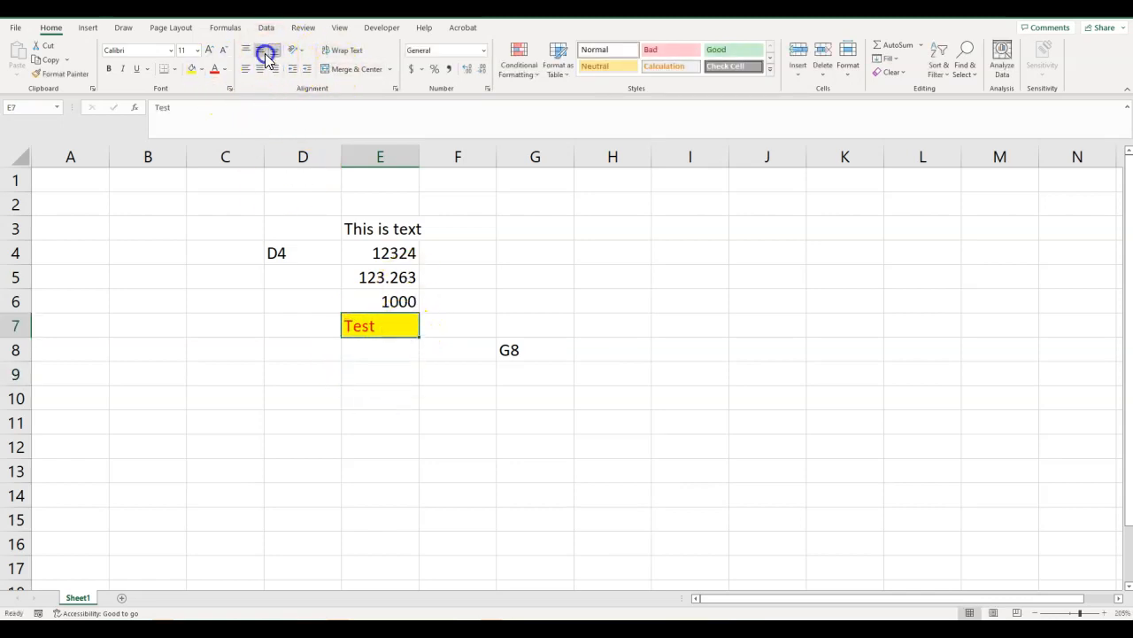
{"action": "left_click", "coordinate": [255, 71]}
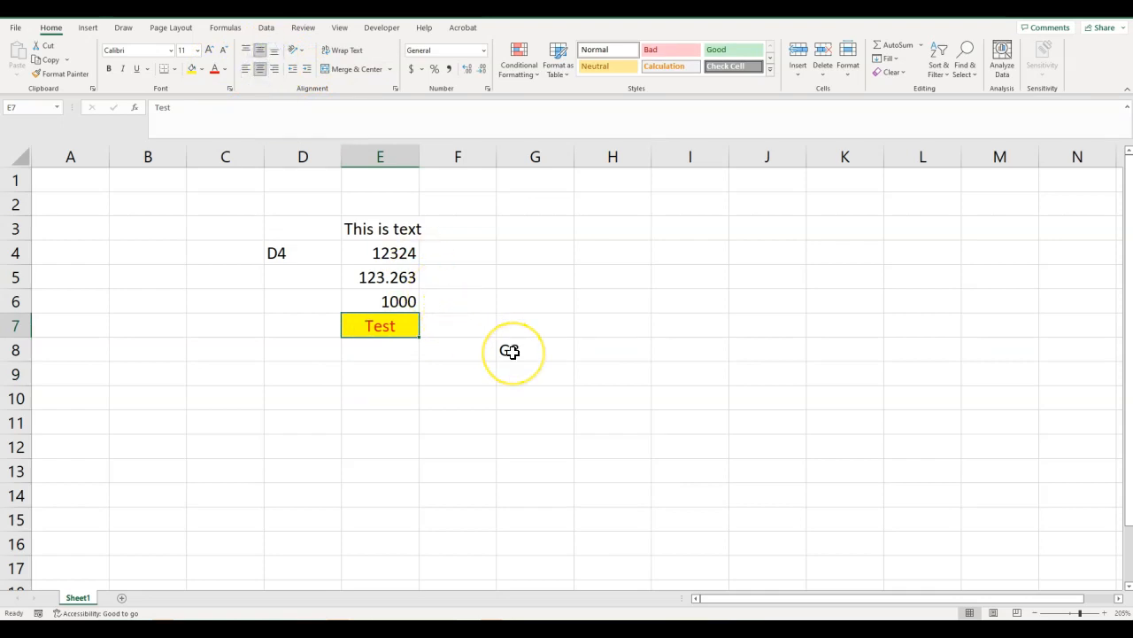